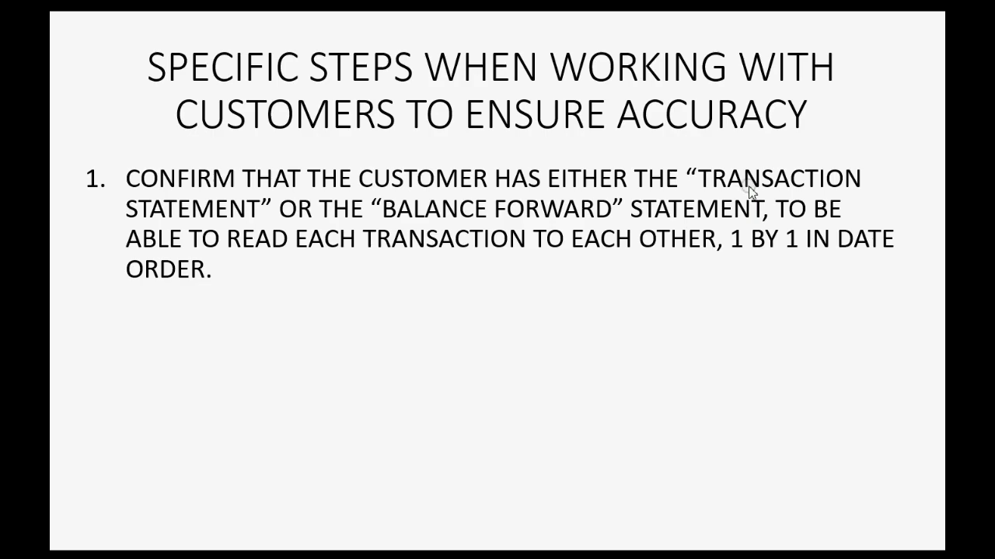
# Leave the customer-accuracy slideshow and bring up the QuickBooks dashboard
pyautogui.hotkey('alt', 'Tab')
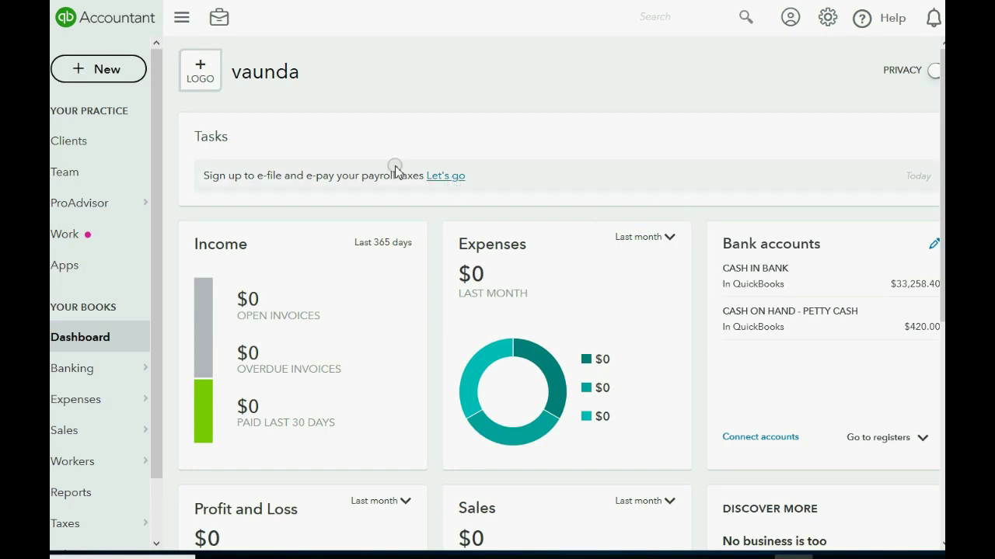
# Open the + New menu listing customer, vendor and employee transactions, including Statement
pyautogui.click(98, 74)
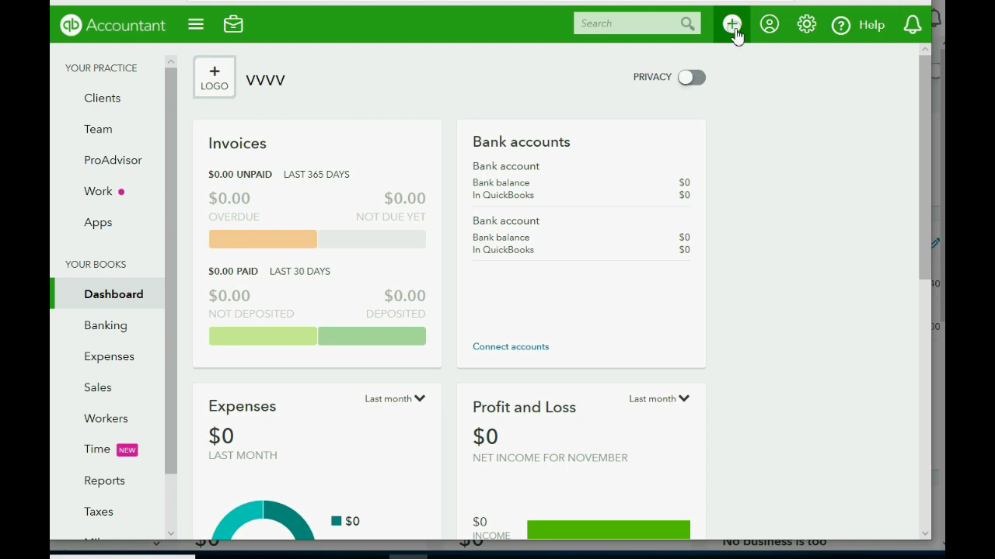
pyautogui.click(735, 31)
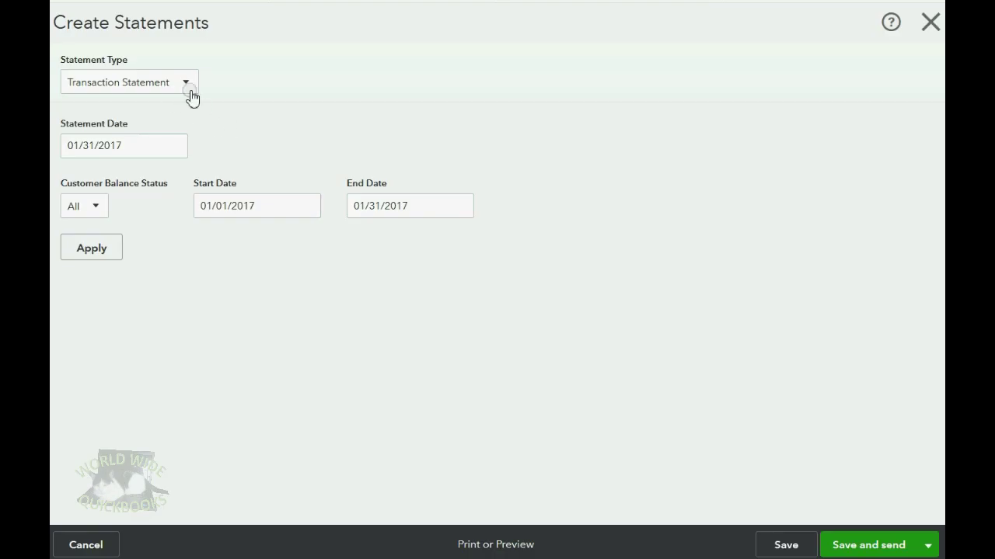
# Preview January 2017 Transaction Statements for 3 customers, reviewing invoices and sales receipts, then close the preview
pyautogui.click(188, 83)
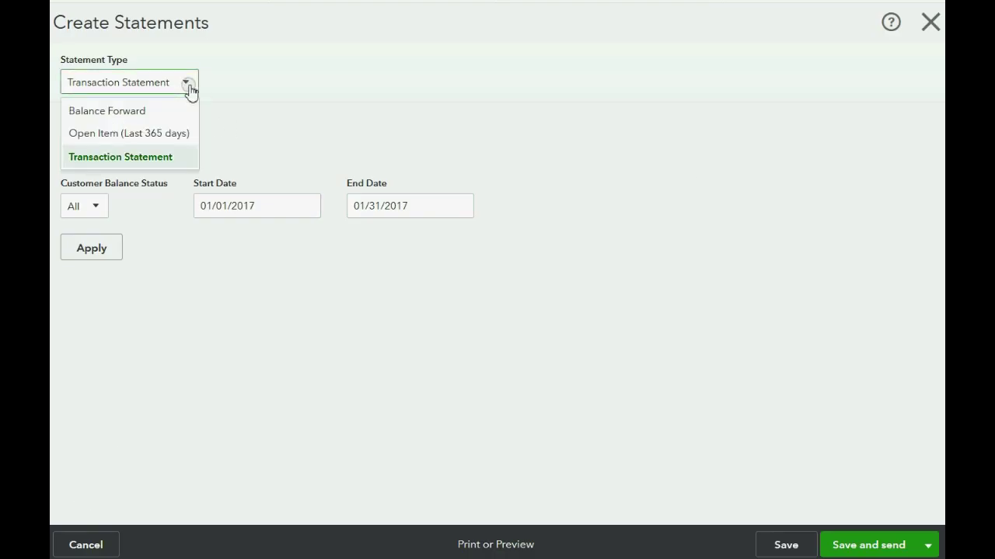
pyautogui.click(188, 84)
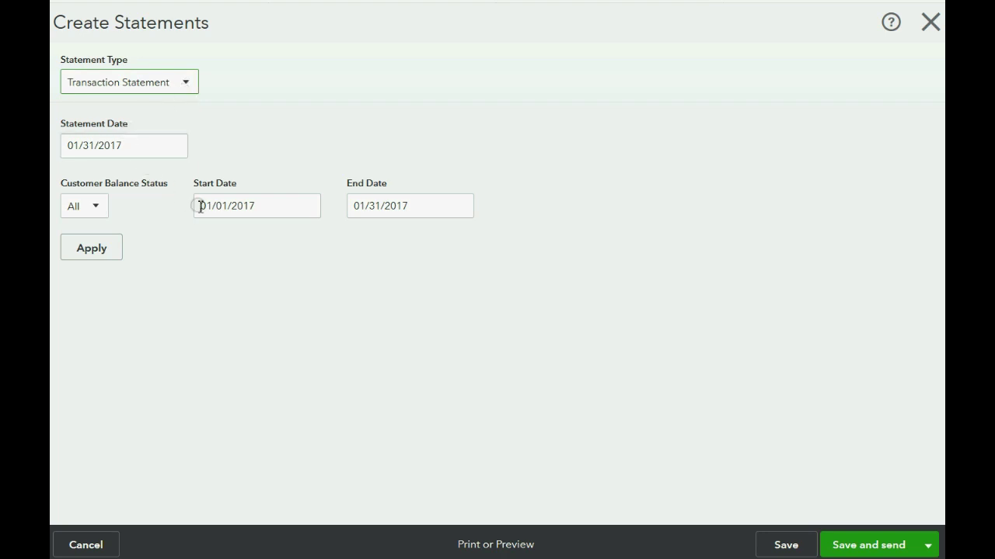
pyautogui.click(507, 548)
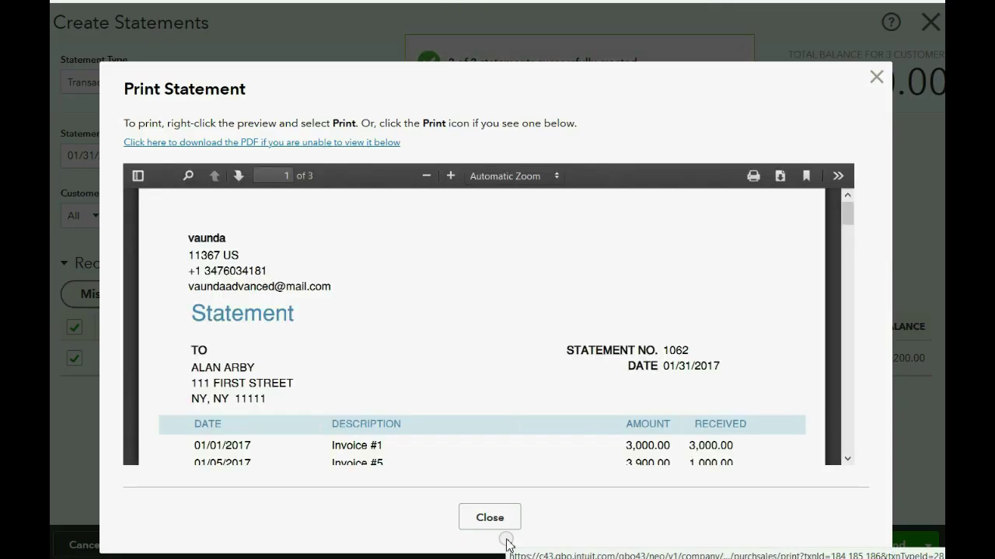
pyautogui.scroll(-3, 516, 395)
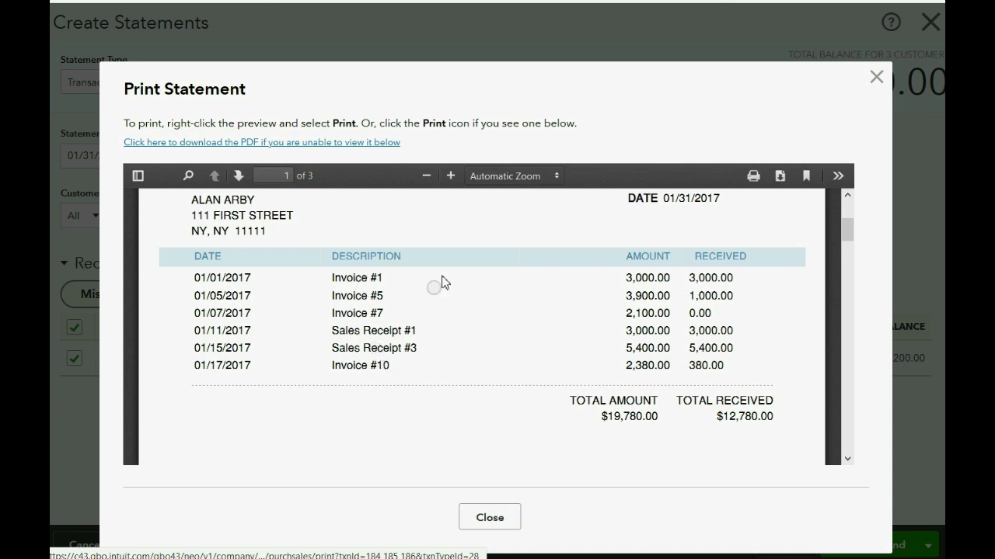
pyautogui.click(876, 77)
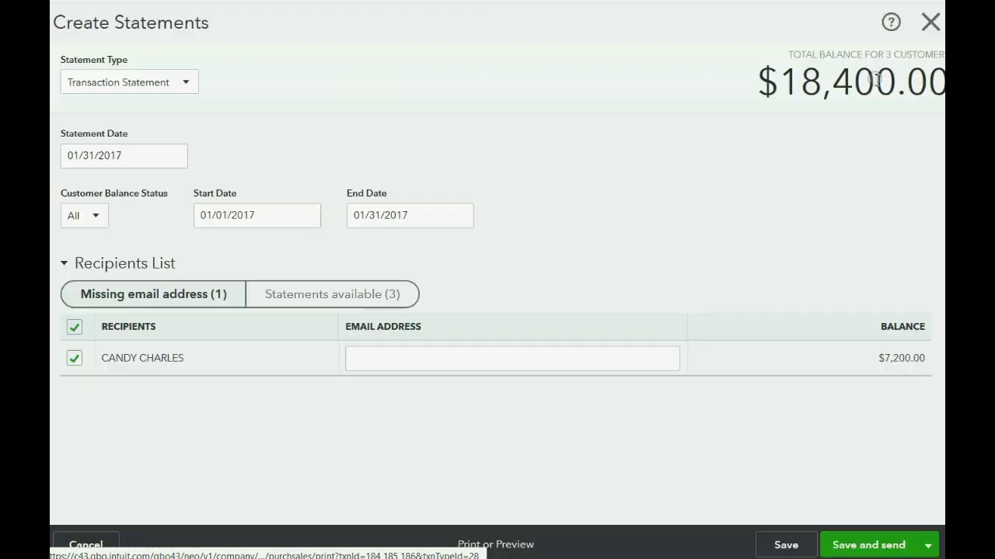
# Change the statement type to Balance Forward and scroll through its preview
pyautogui.click(190, 86)
pyautogui.click(187, 110)
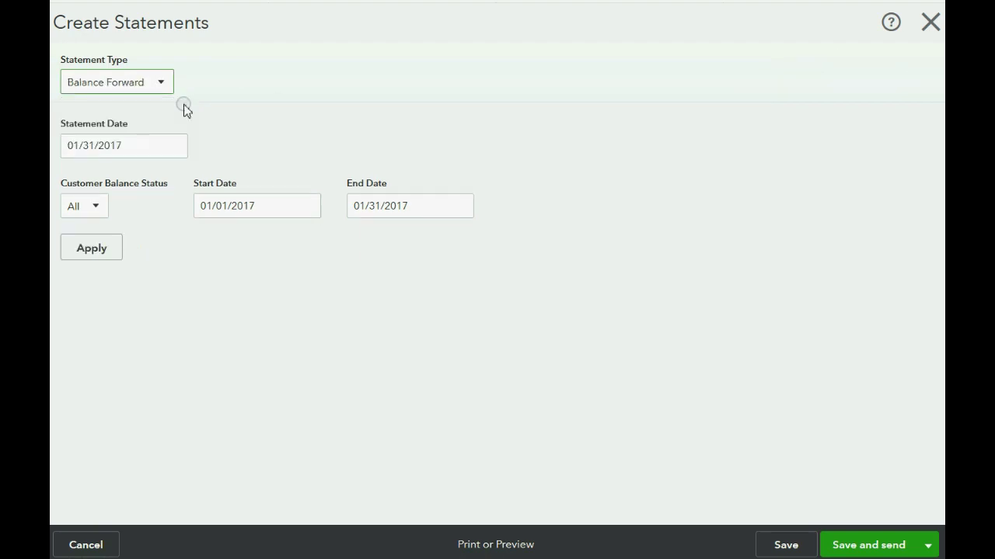
pyautogui.click(469, 545)
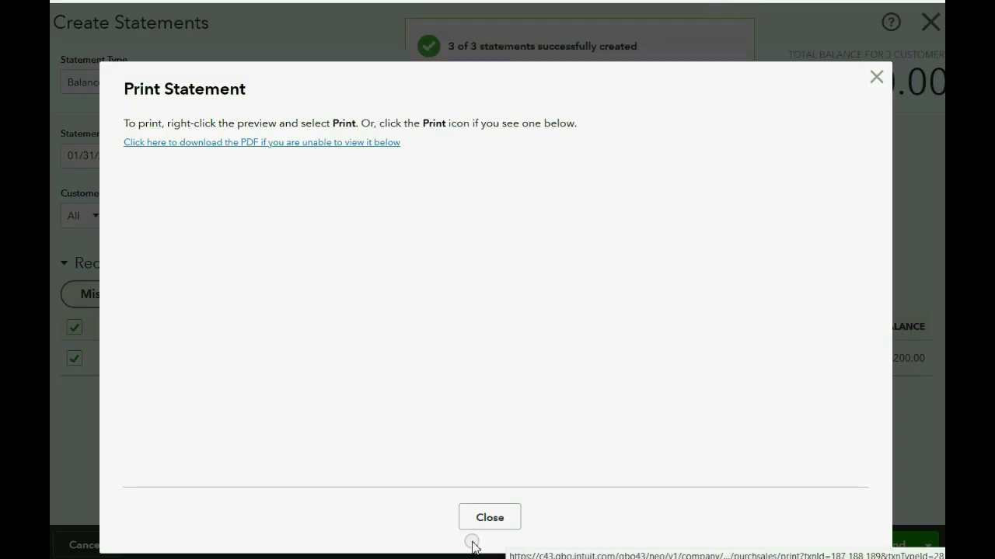
pyautogui.scroll(-3, 594, 364)
pyautogui.scroll(-3, 594, 364)
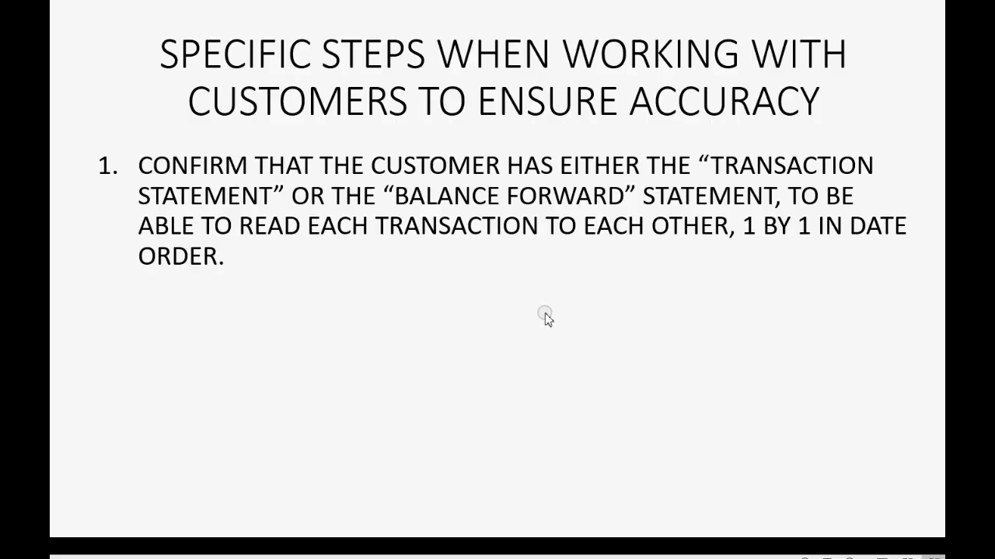
# Reveal accuracy steps 2 and 3, then advance to the Transaction List by Customer slide
pyautogui.click(716, 300)
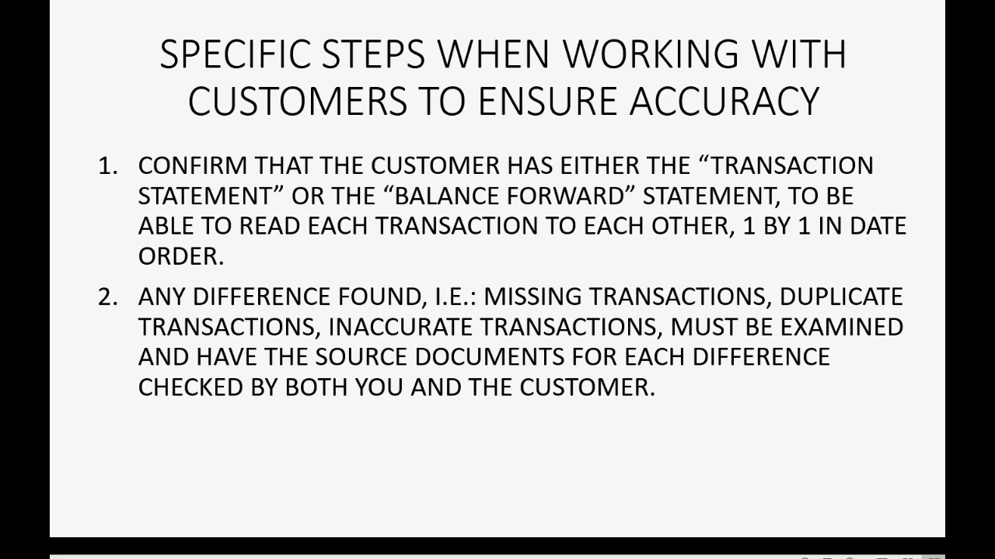
pyautogui.press('Right')
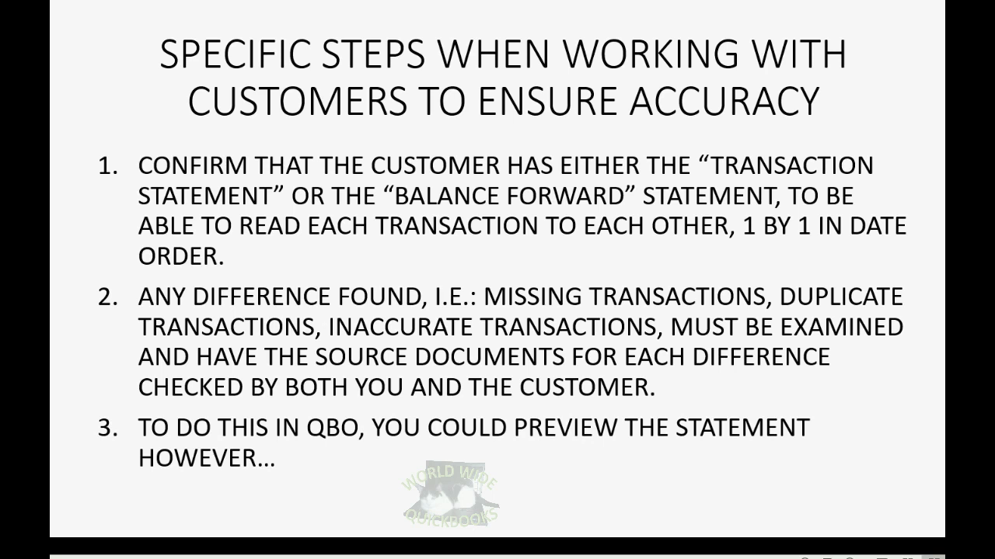
pyautogui.press('Right')
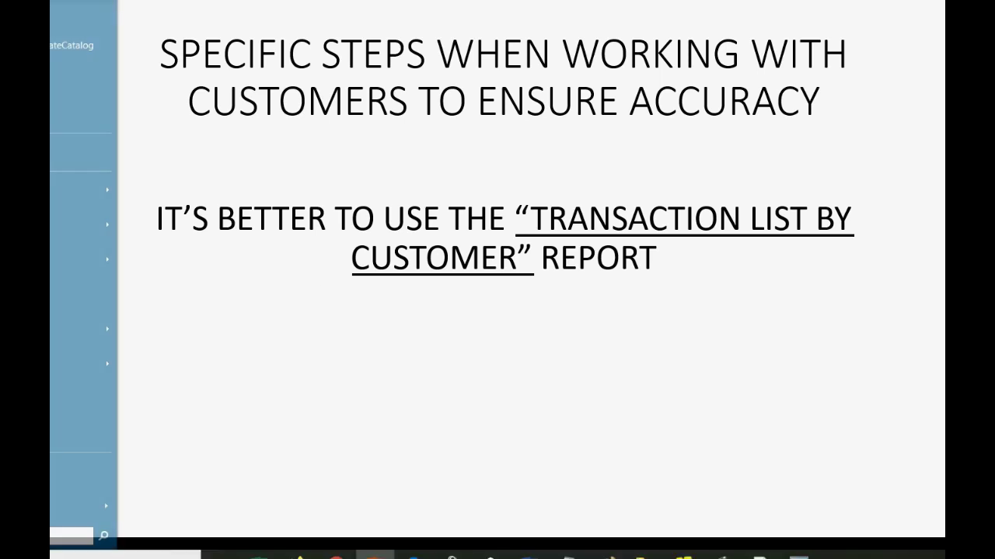
# Mark Invoice #5 and the 01/09/2017 payment on the preview, then close it and Create Statements unsent
pyautogui.click(298, 557)
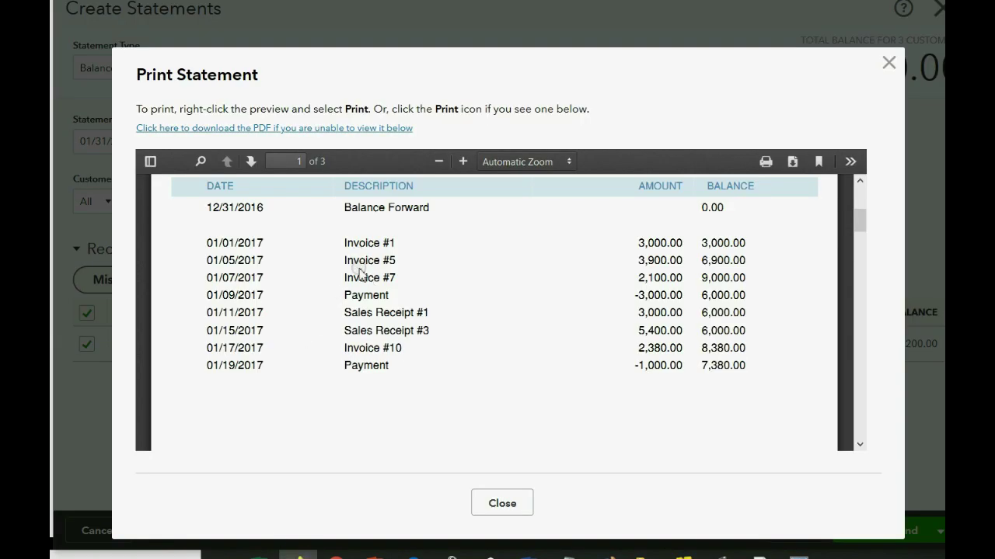
pyautogui.scroll(-1, 357, 265)
pyautogui.scroll(2, 356, 268)
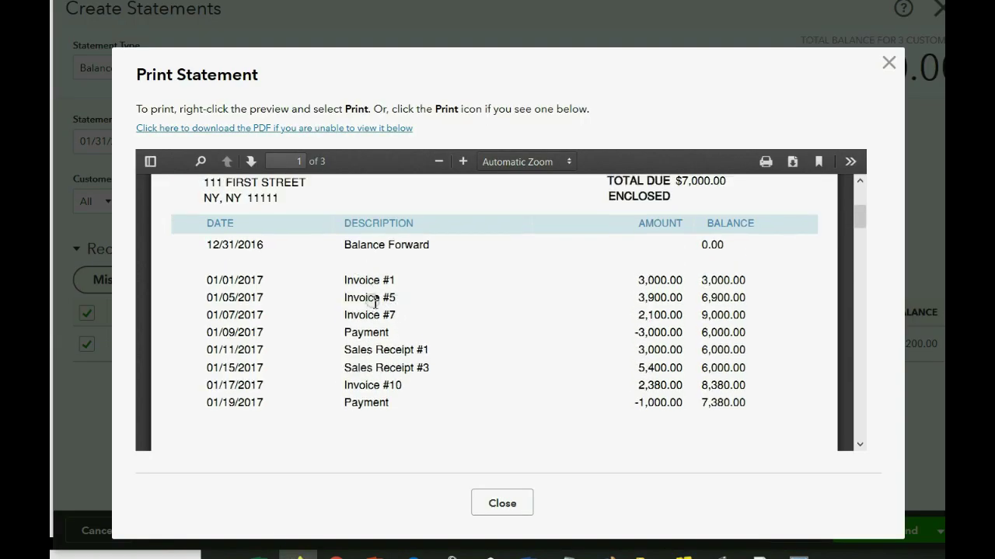
pyautogui.doubleClick(372, 297)
pyautogui.doubleClick(368, 334)
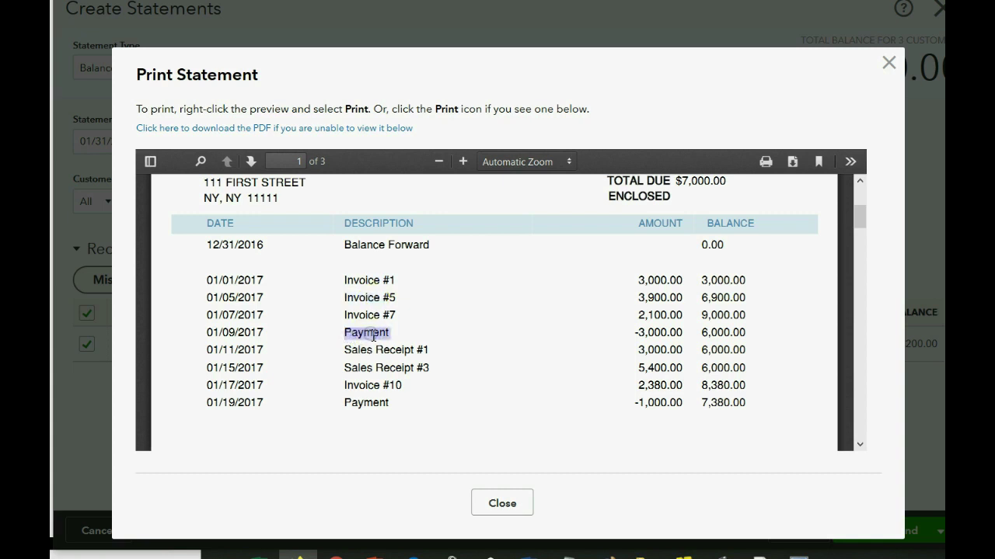
pyautogui.click(888, 63)
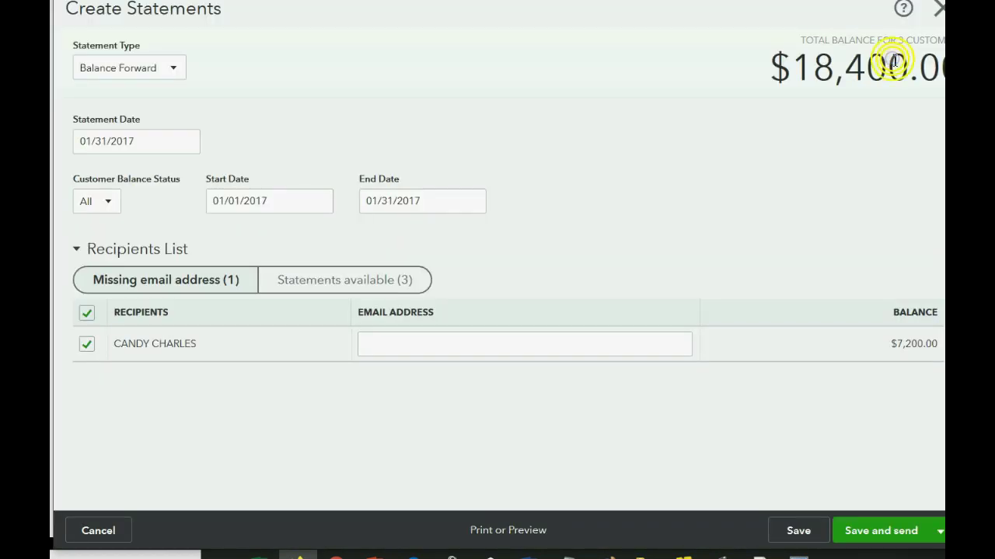
pyautogui.click(938, 11)
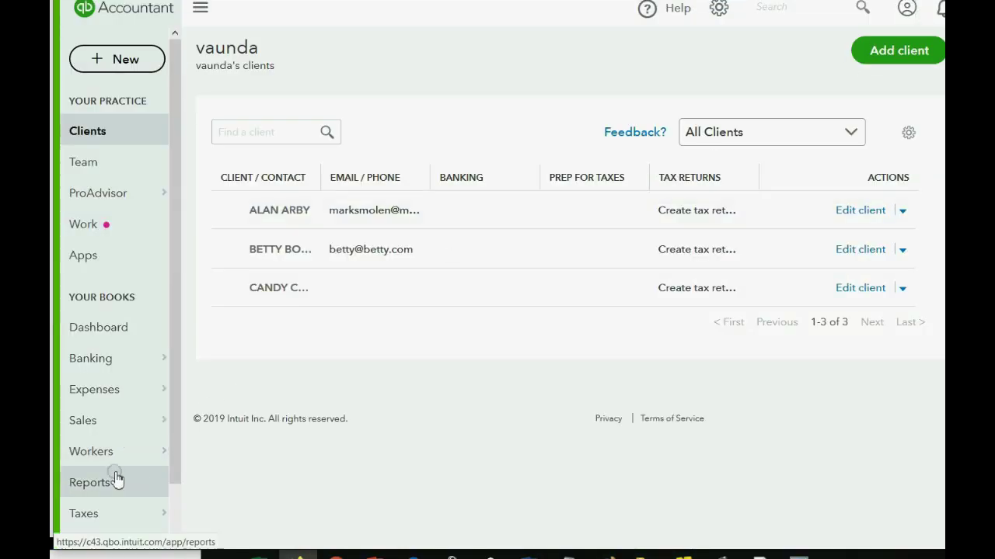
# Open the Transaction List by Customer report and locate the 01/09/2017 payment entry
pyautogui.click(115, 479)
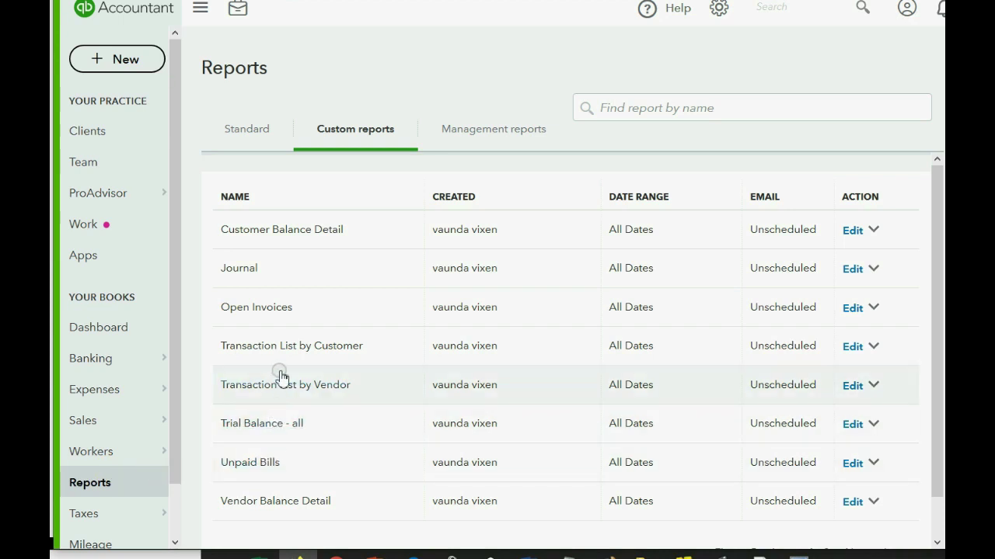
pyautogui.click(284, 345)
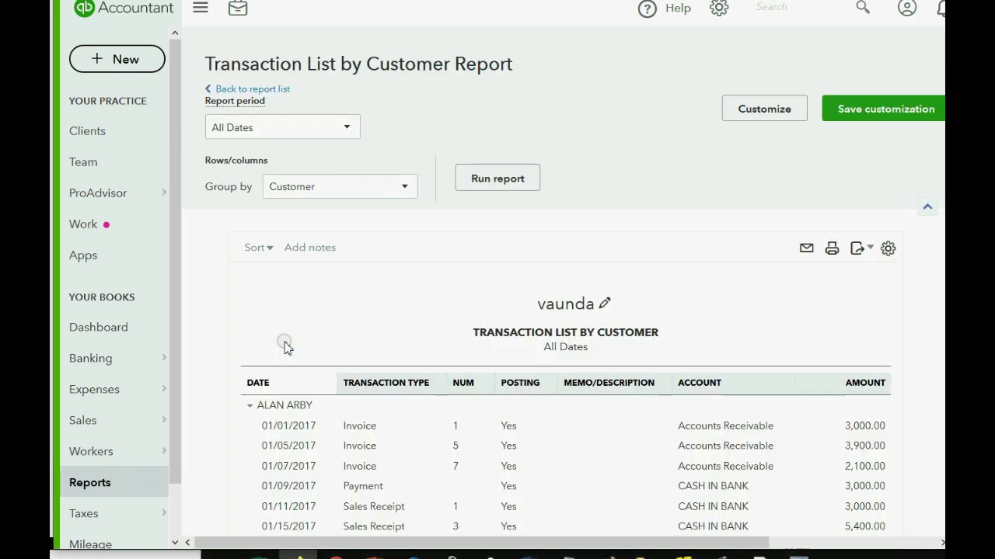
pyautogui.scroll(-3, 284, 345)
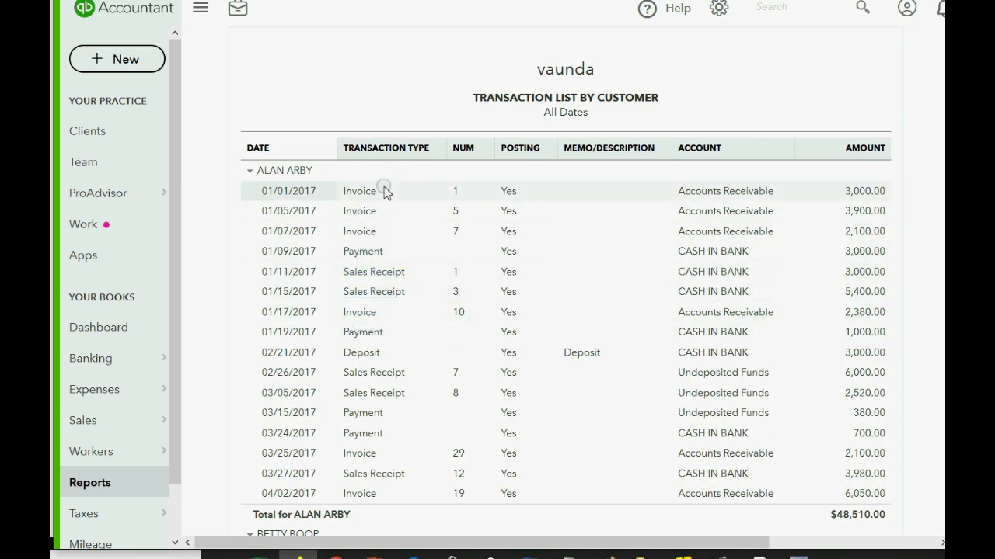
pyautogui.click(367, 306)
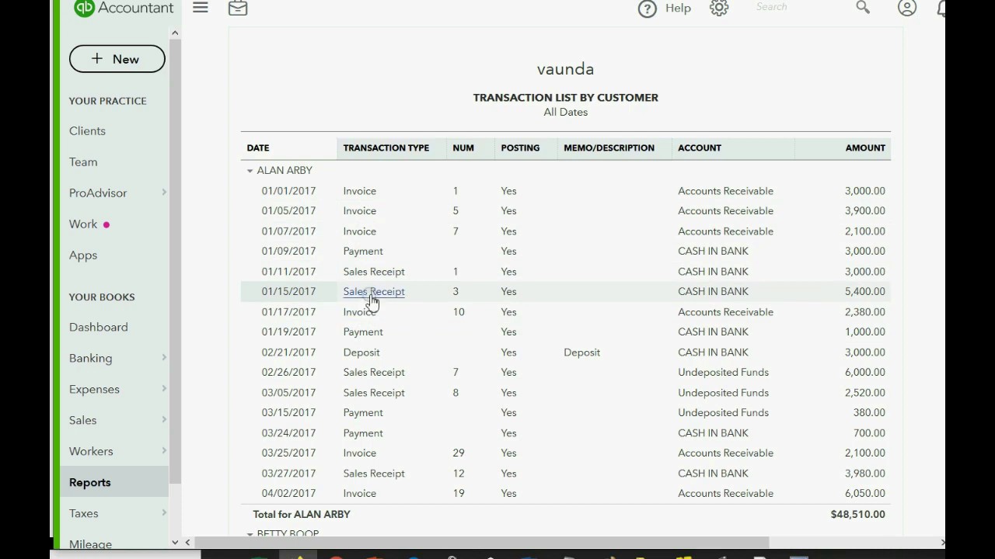
pyautogui.click(369, 252)
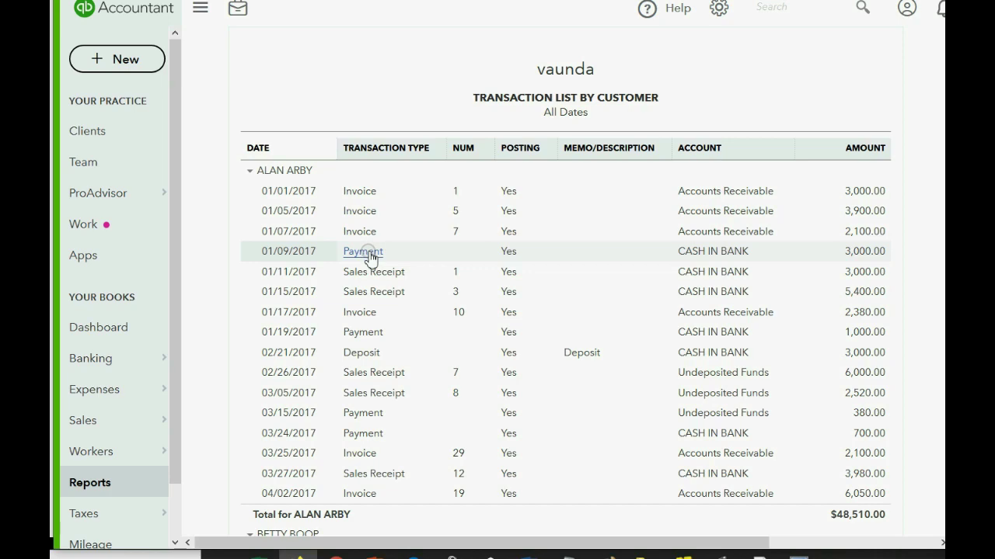
# Open the 01/09/2017 $3,000.00 payment, check payment methods, and confirm it's applied to Invoice #1
pyautogui.doubleClick(369, 252)
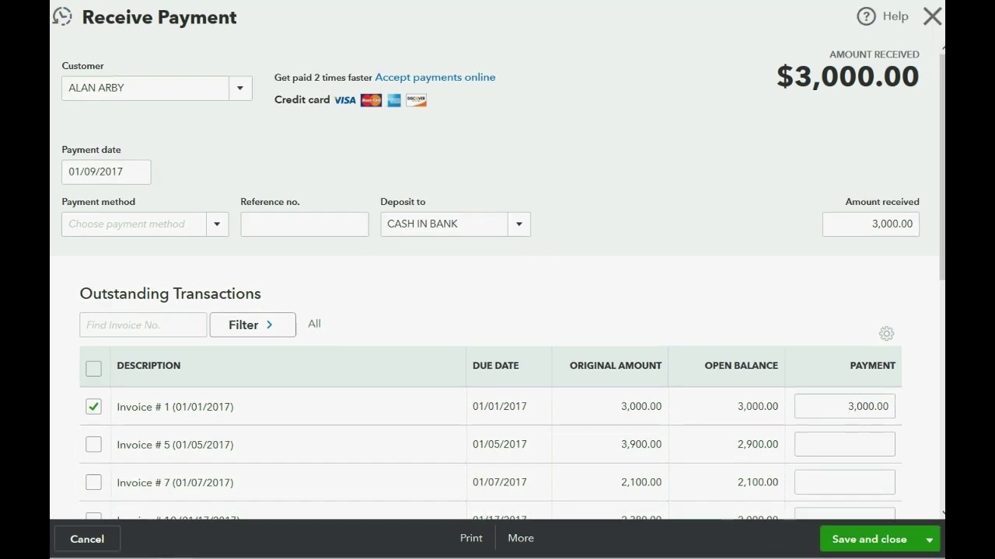
pyautogui.moveTo(938, 252); pyautogui.dragTo(895, 241)
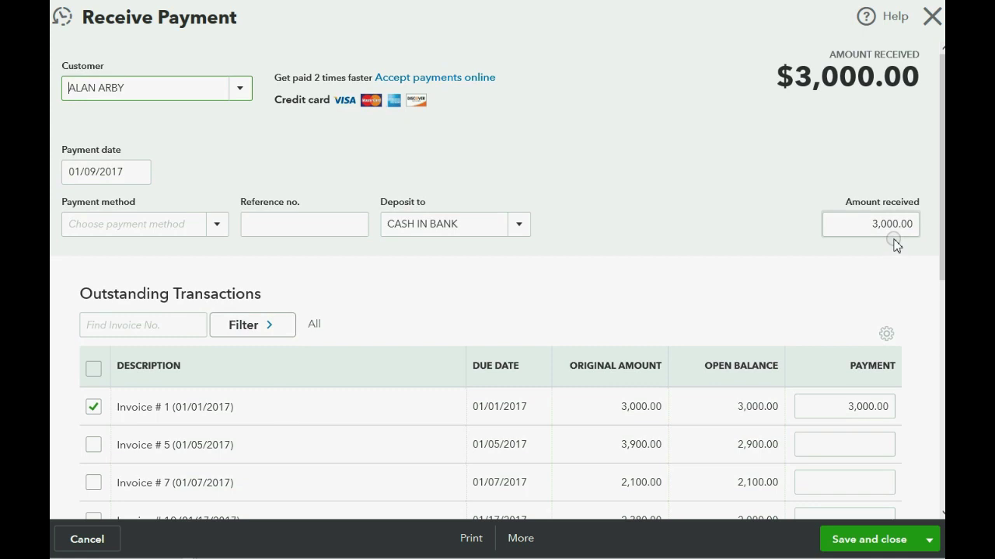
pyautogui.click(220, 225)
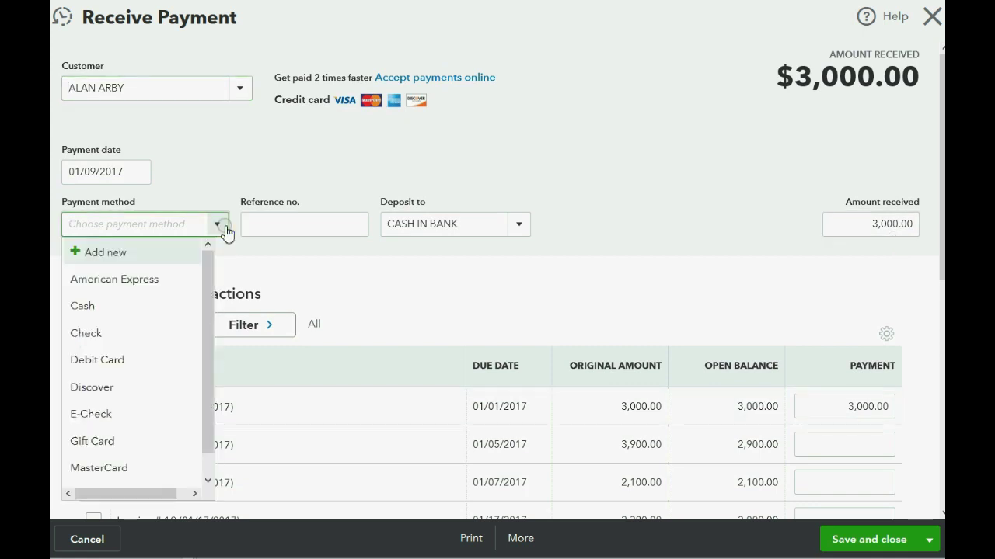
pyautogui.click(224, 227)
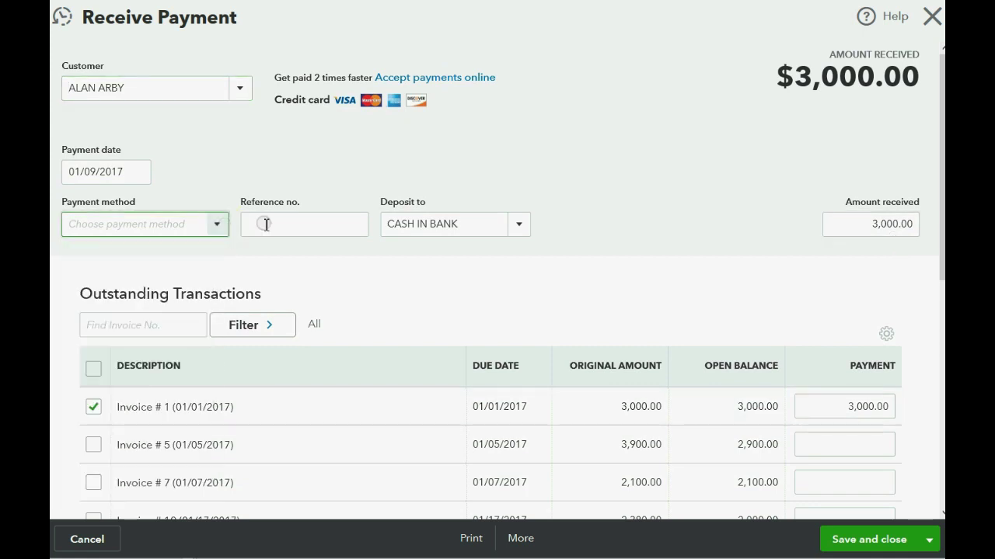
pyautogui.moveTo(940, 244); pyautogui.dragTo(910, 510)
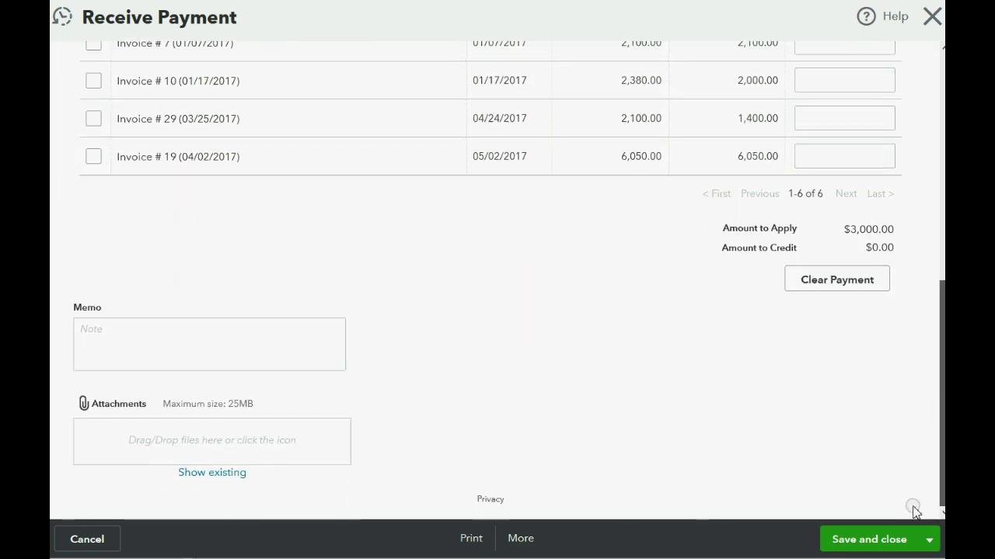
pyautogui.click(123, 406)
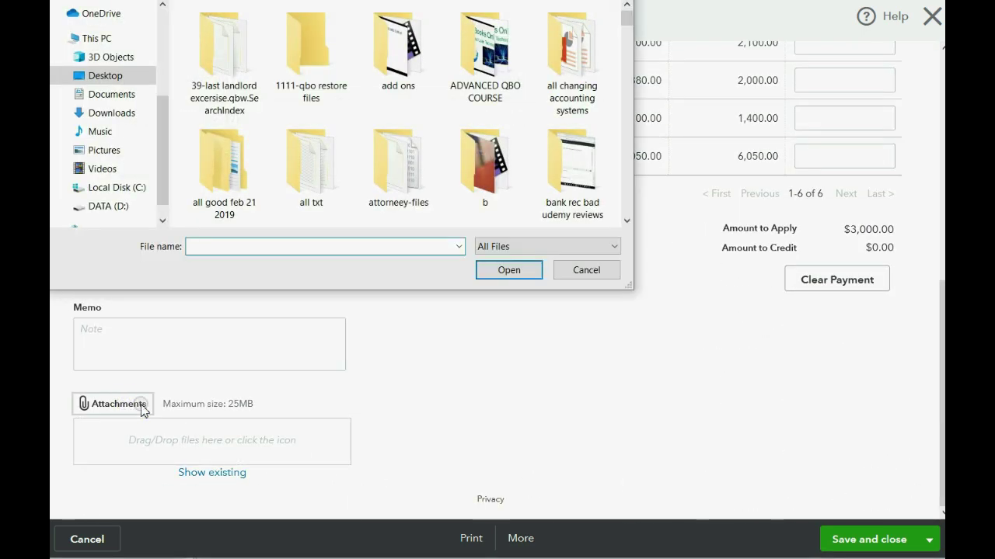
pyautogui.click(585, 270)
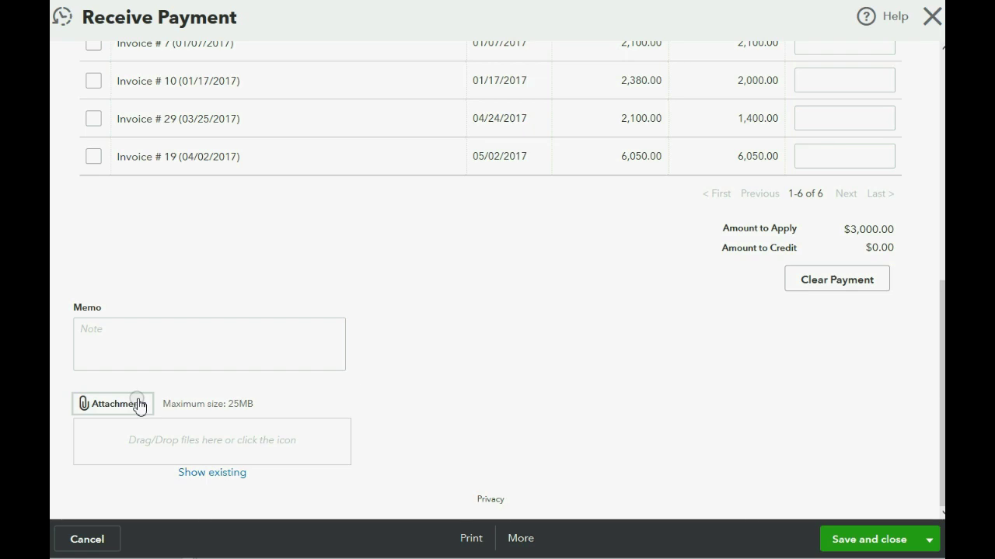
pyautogui.scroll(6, 138, 404)
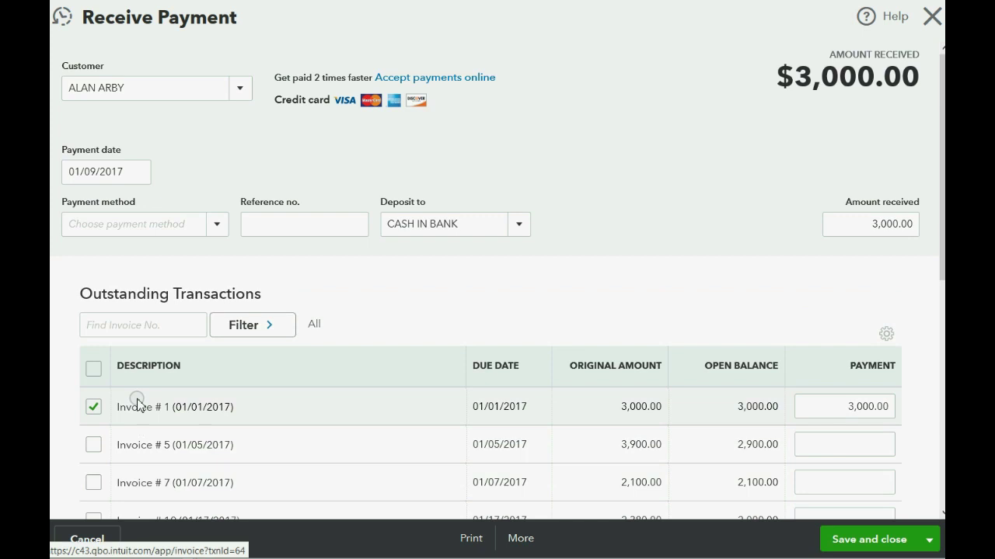